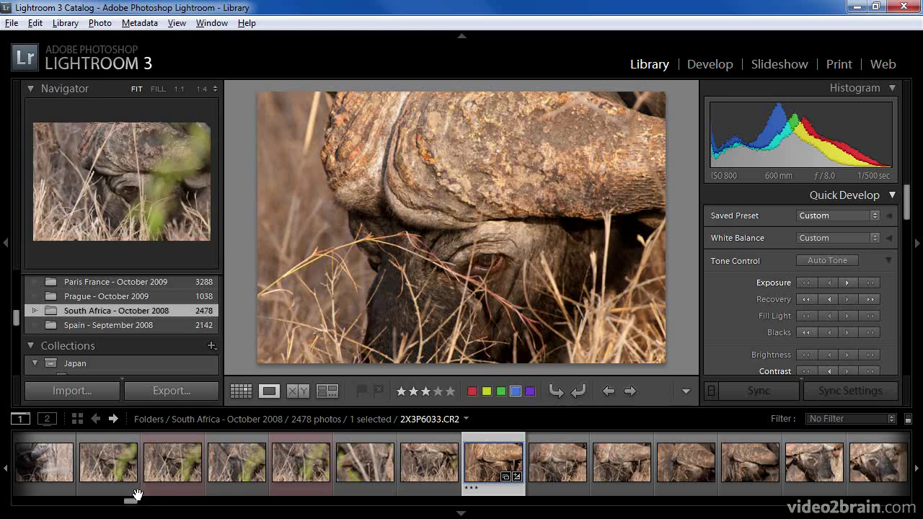
- Step through the neighbouring photos and settle on buffalo photo 2X3P6039.CR2
mouse_move(132, 505)
left_mouse_down()
mouse_move(161, 506)
mouse_move(132, 495)
left_mouse_up()
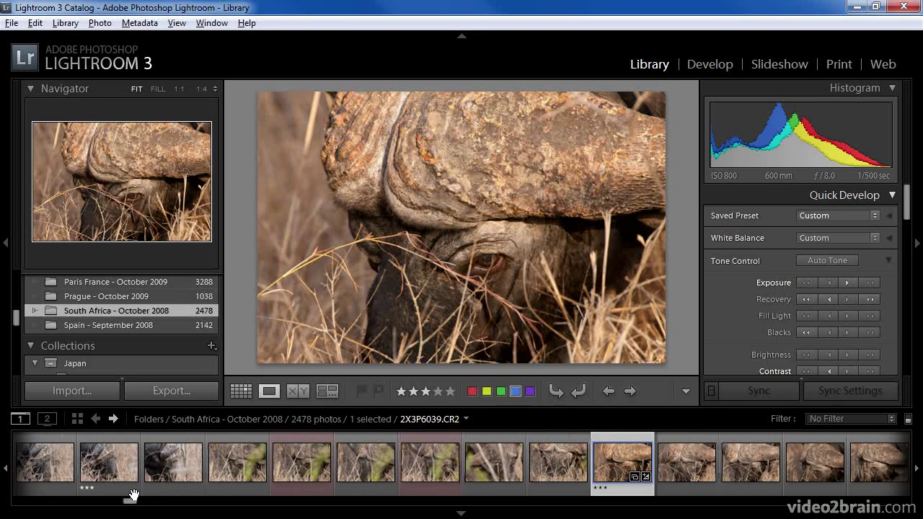
key("Right")
key("Left")
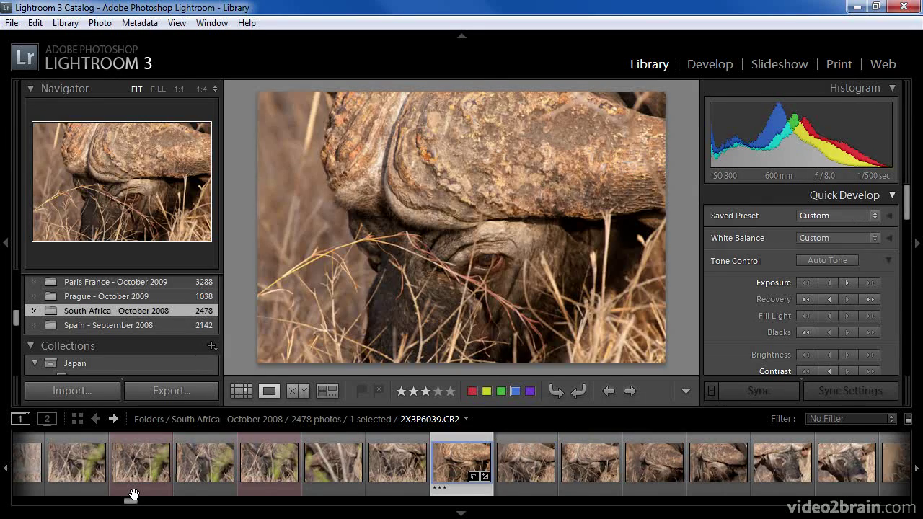
key("Right")
key("Left")
key("Right")
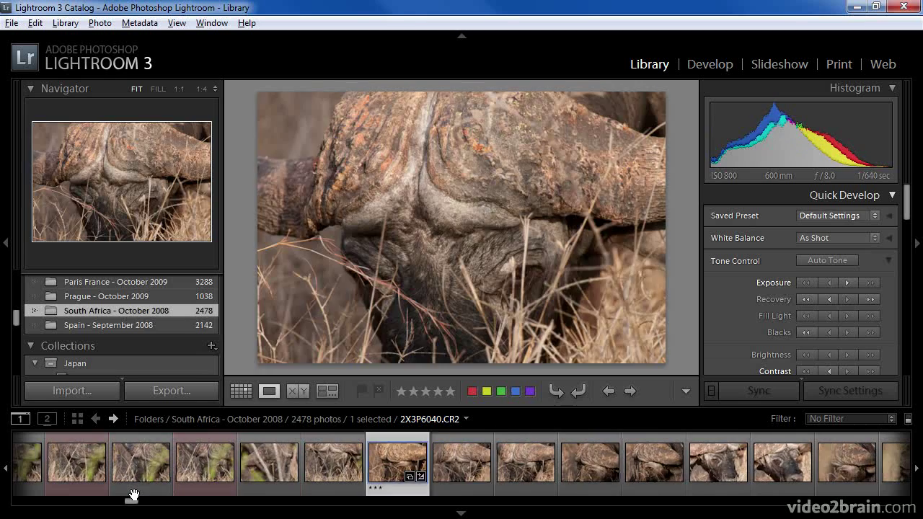
key("Left")
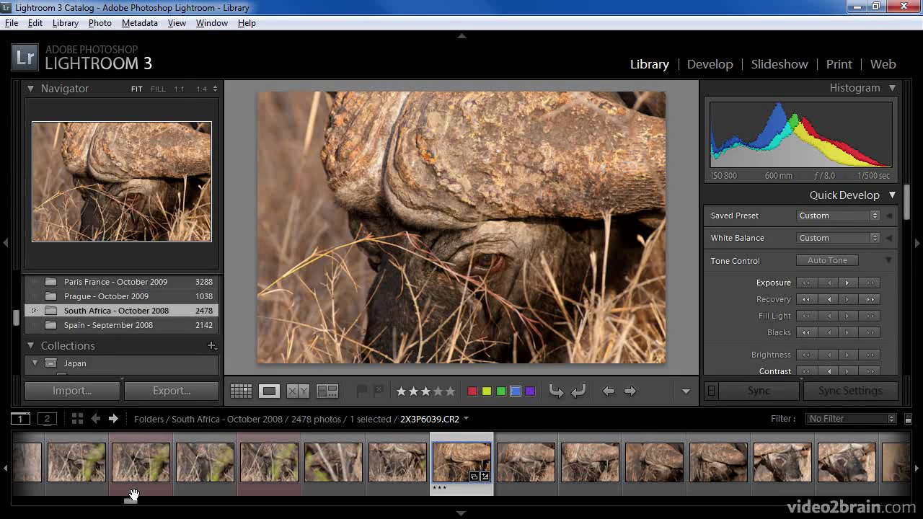
- Scroll the filmstrip left to reveal earlier thumbnails
left_click(6, 469)
left_click(7, 470)
left_click(6, 470)
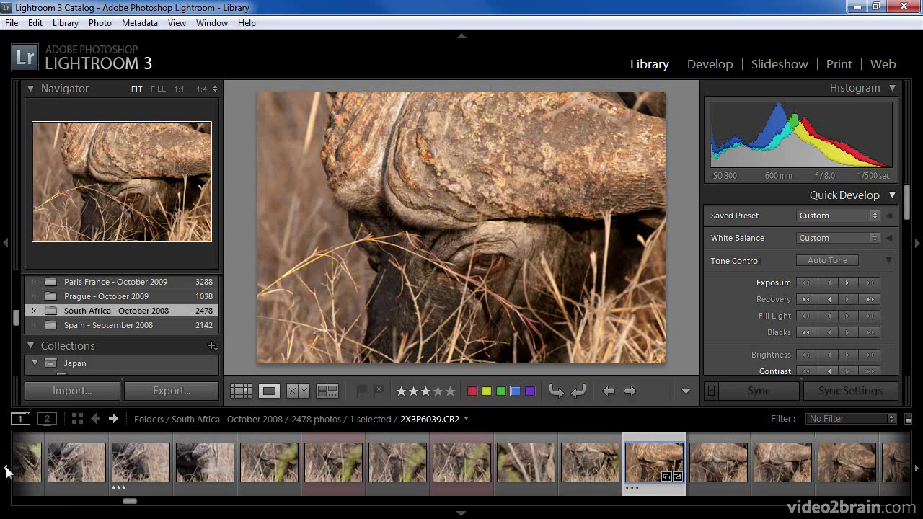
left_click(6, 470)
left_click(6, 470)
left_click(7, 470)
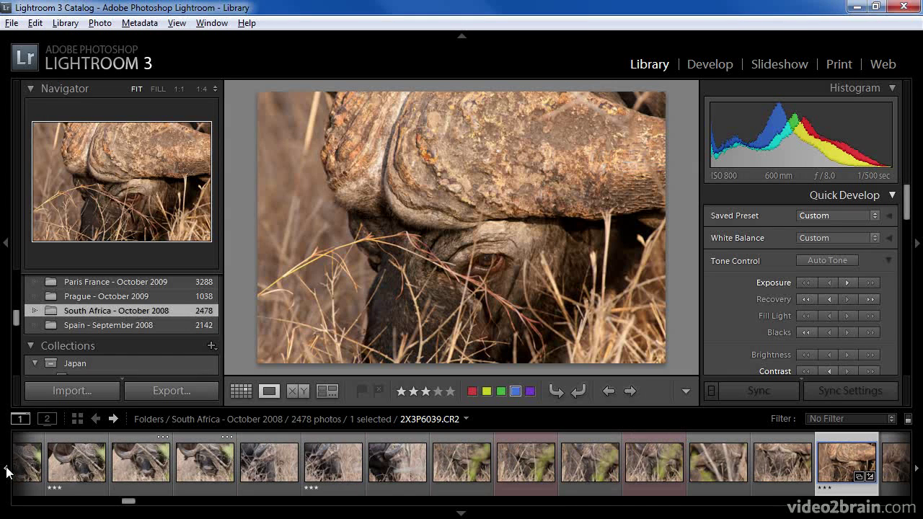
left_click(20, 424)
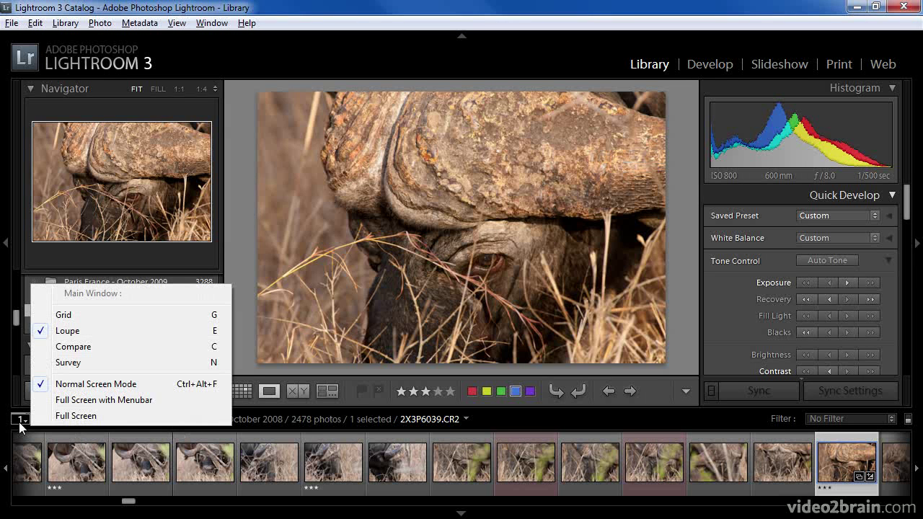
left_click(20, 424)
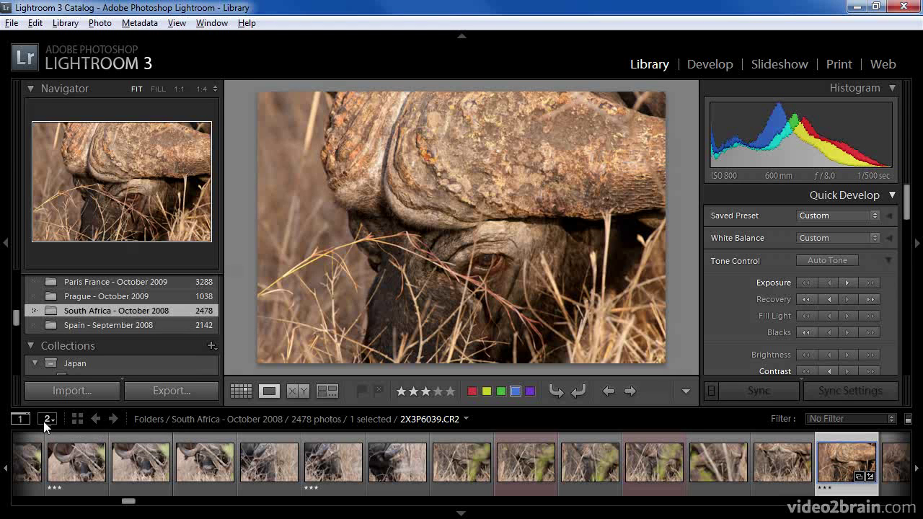
left_click(43, 421)
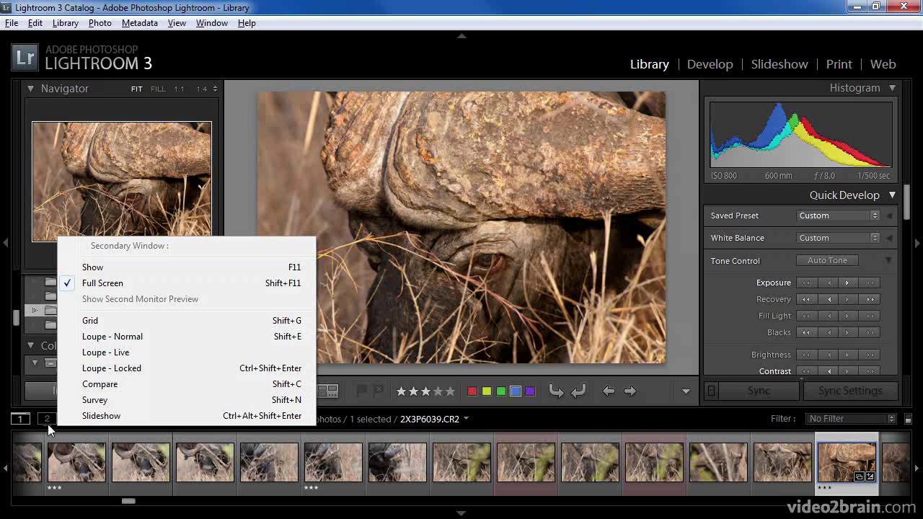
left_click(246, 416)
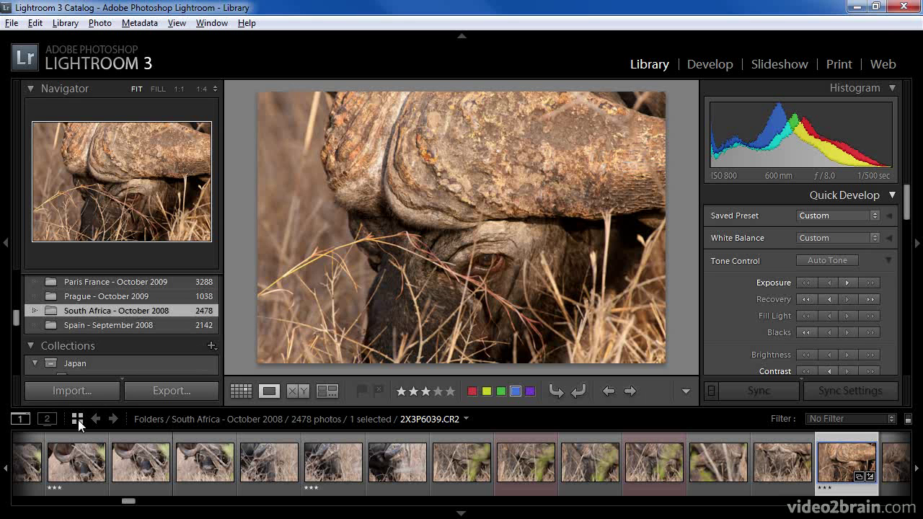
left_click(714, 63)
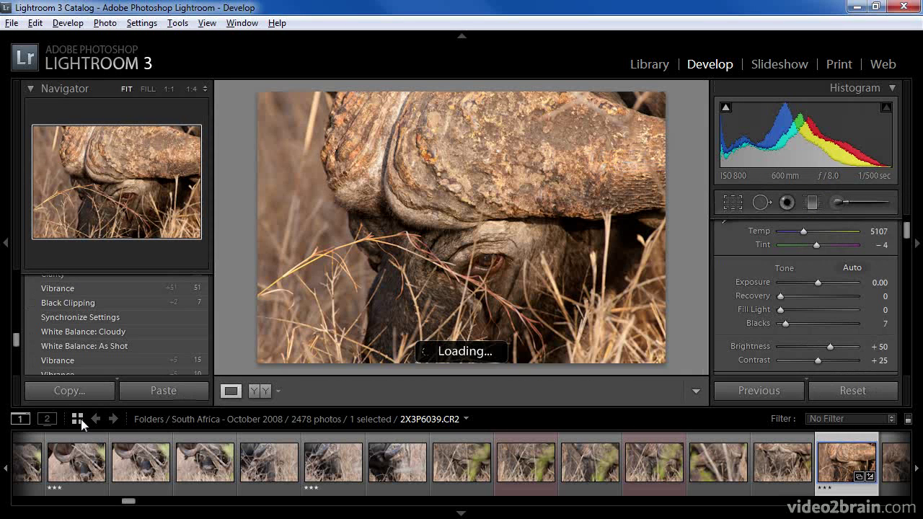
left_click(81, 419)
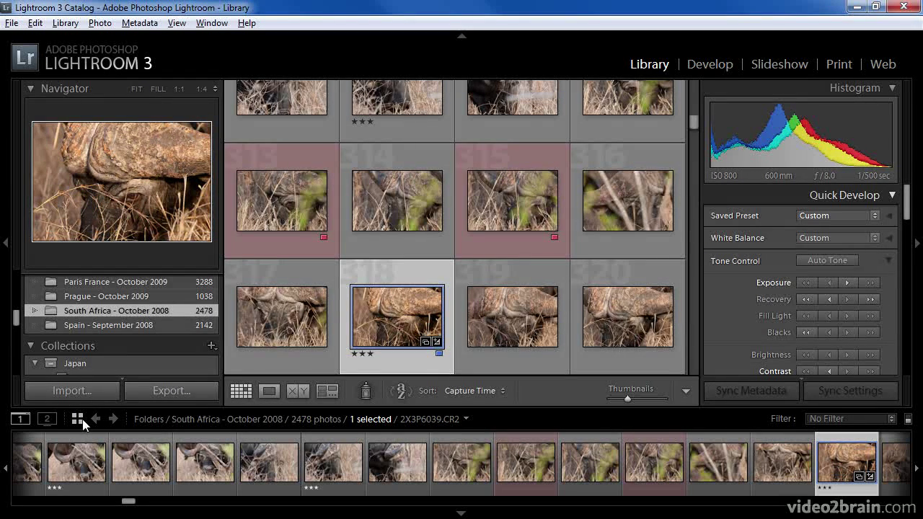
left_click(269, 390)
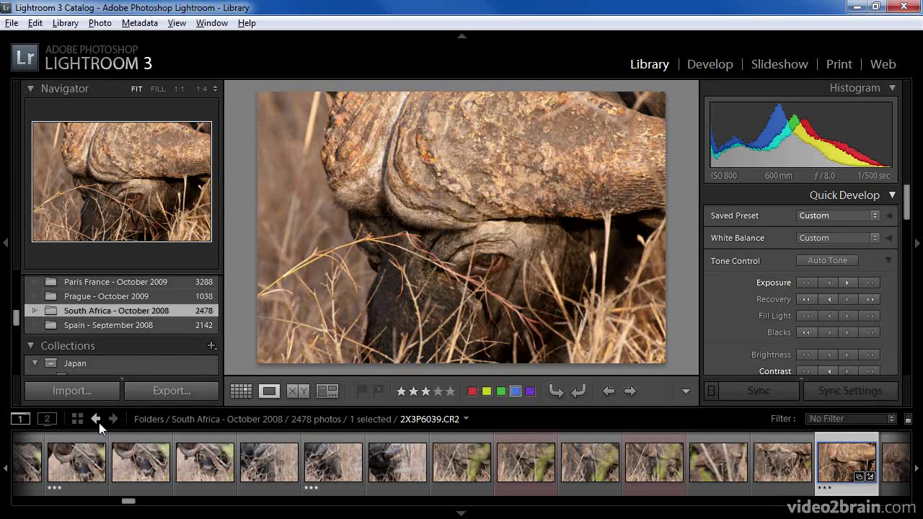
- Hide all panels with Shift+Tab, restore the filmstrip, and show the buffalo photo large again
key("shift+Tab")
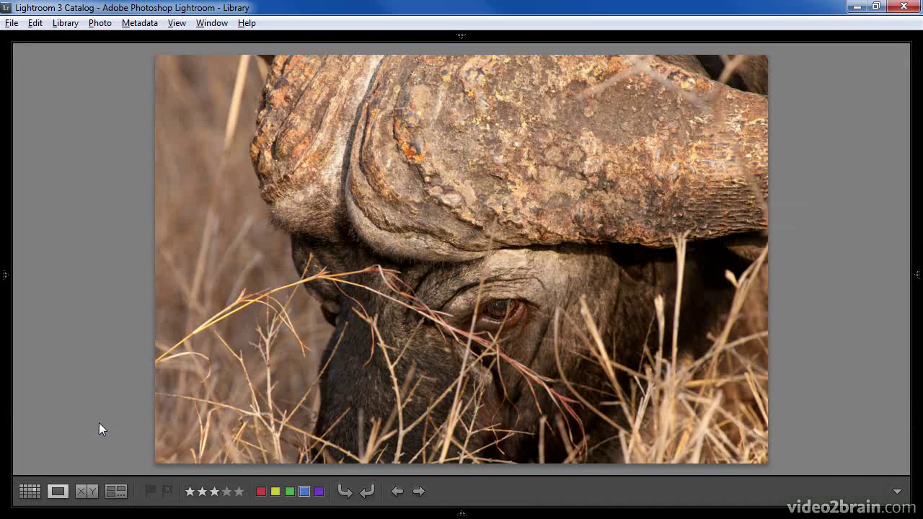
left_click(460, 513)
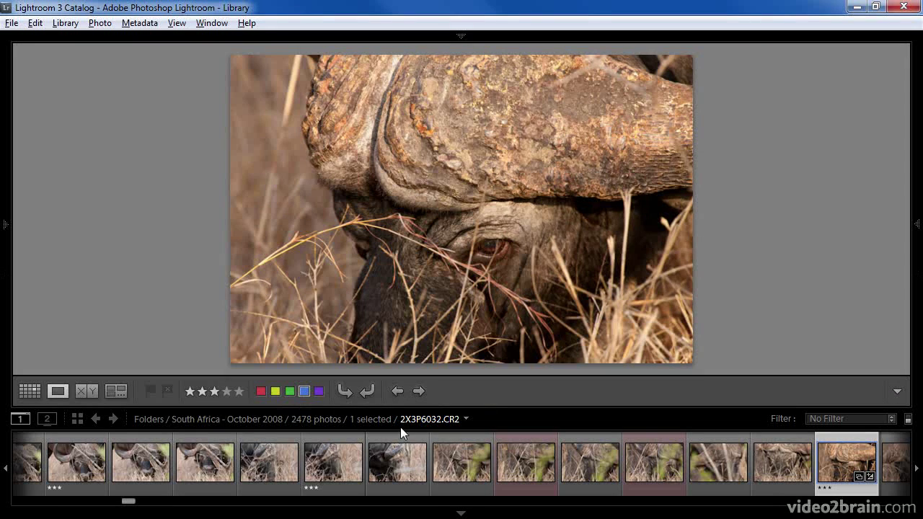
left_click(95, 421)
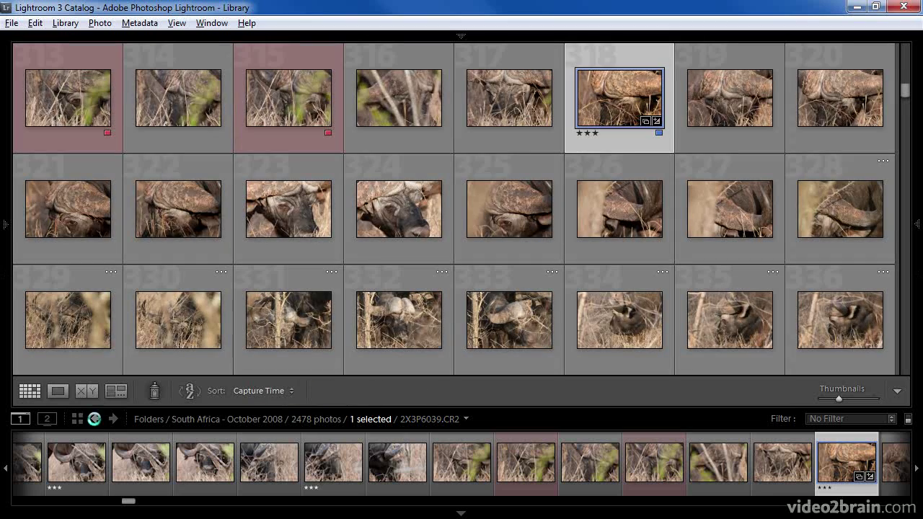
left_click(95, 419)
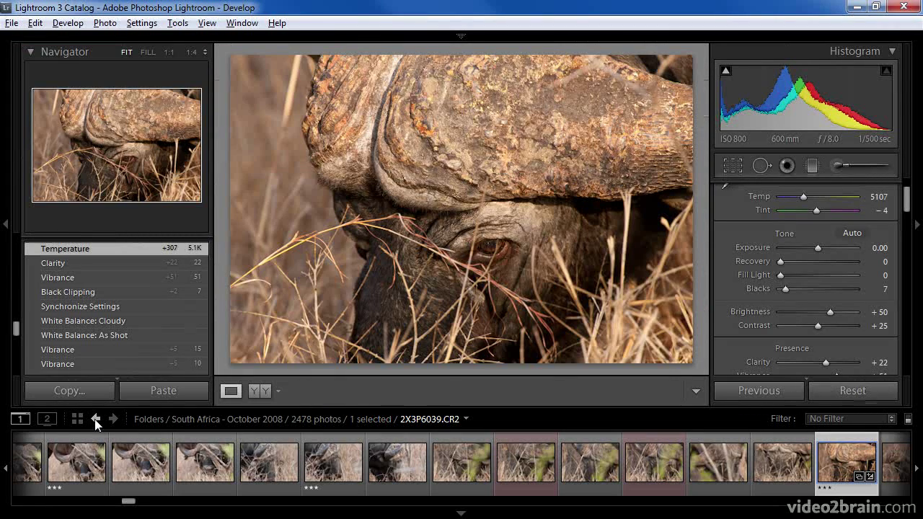
left_click(113, 419)
left_click(114, 420)
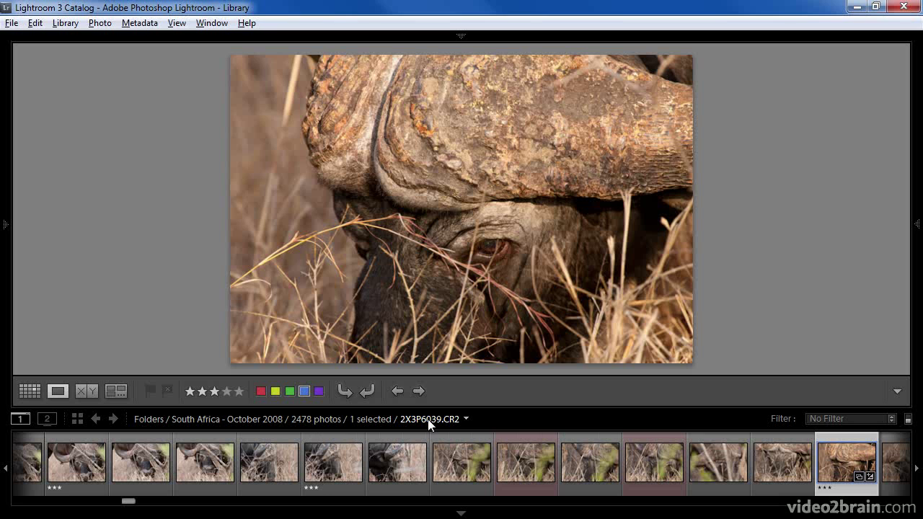
- Add South Africa - October 2008 to Favorite Sources from the filmstrip source menu
left_click(391, 417)
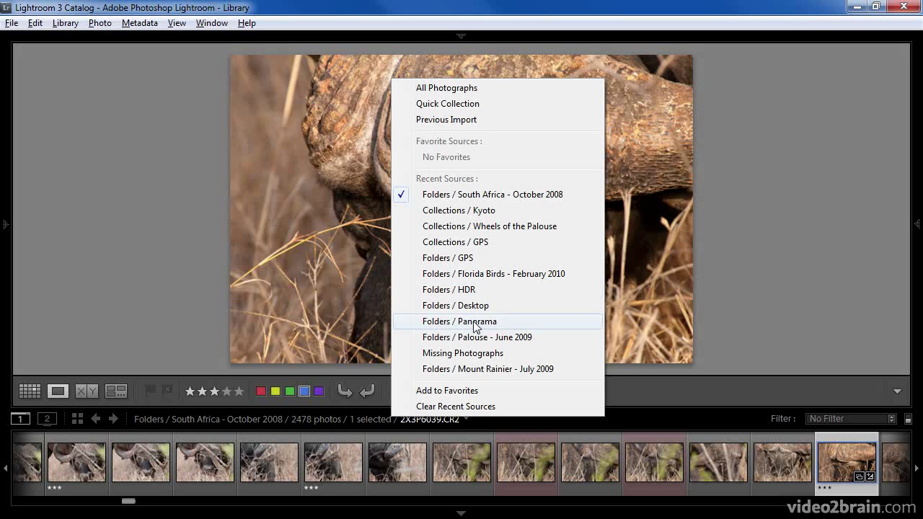
left_click(468, 391)
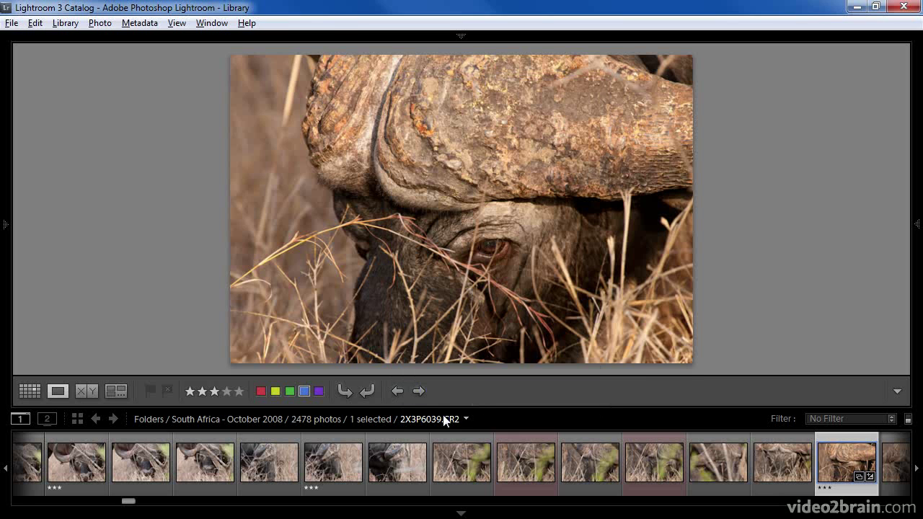
left_click(397, 418)
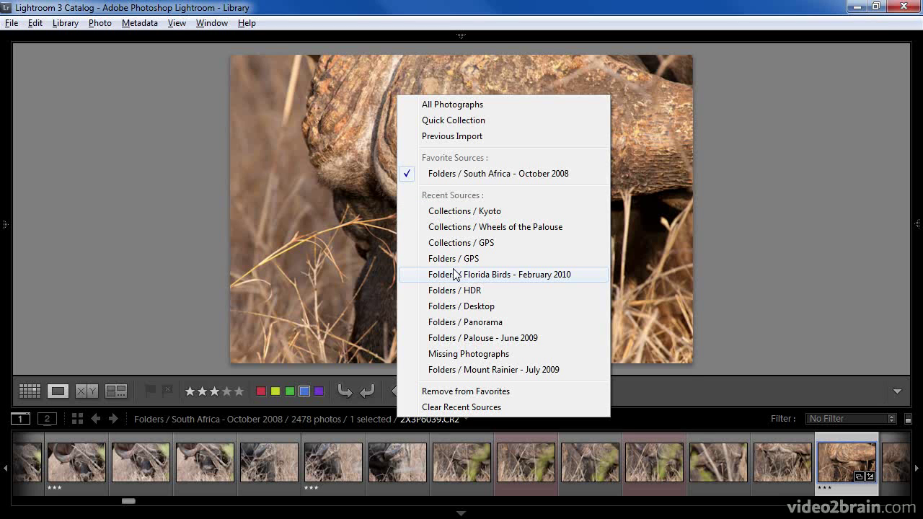
- Switch to the Palouse - June 2009 folder, then back to South Africa - October 2008
left_click(456, 338)
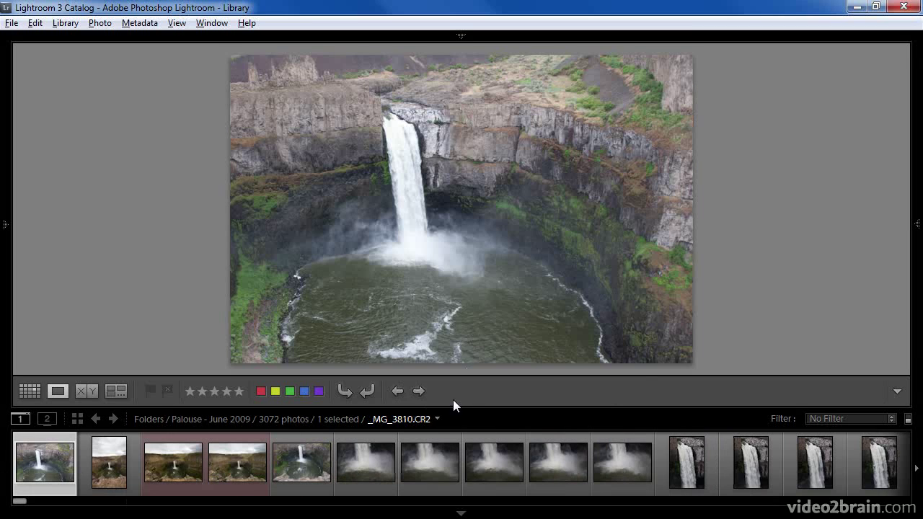
left_click(435, 419)
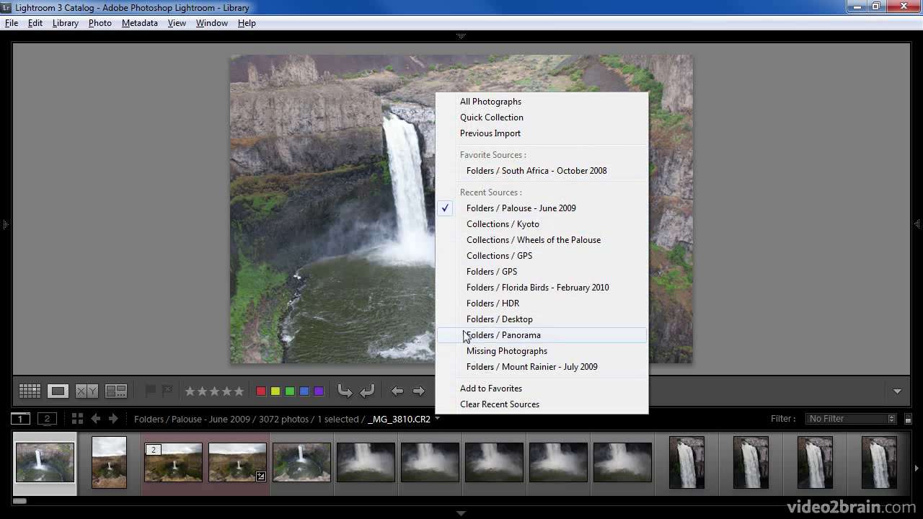
left_click(496, 171)
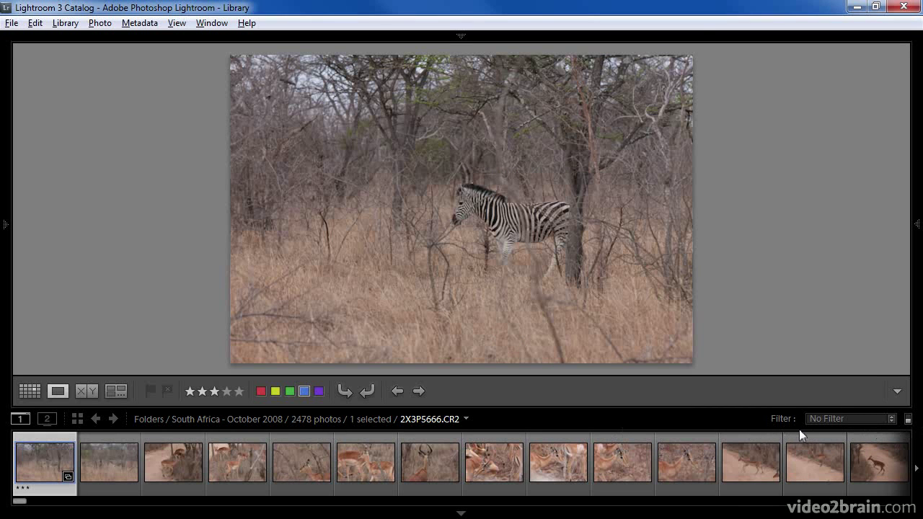
- Filter the grid by metadata to the EF300mm f/2.8L IS USM lens, leaving 402 photos
left_click(891, 419)
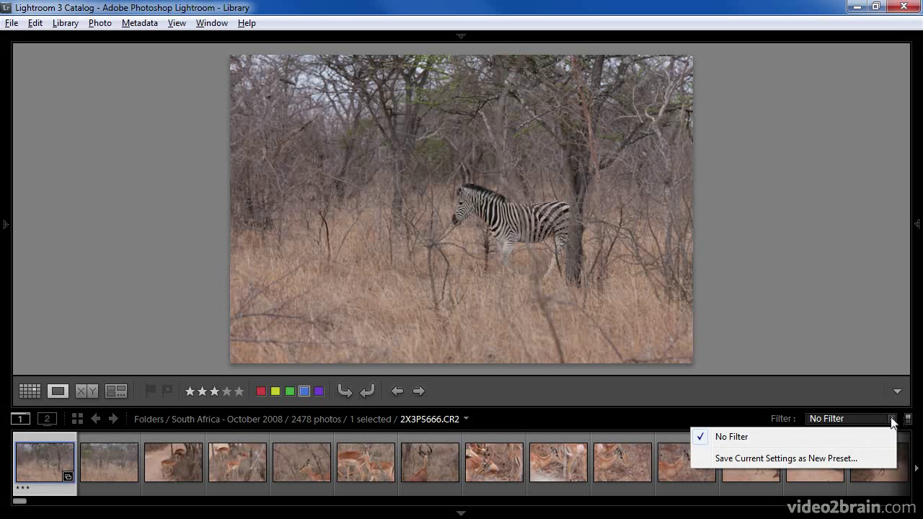
left_click(892, 417)
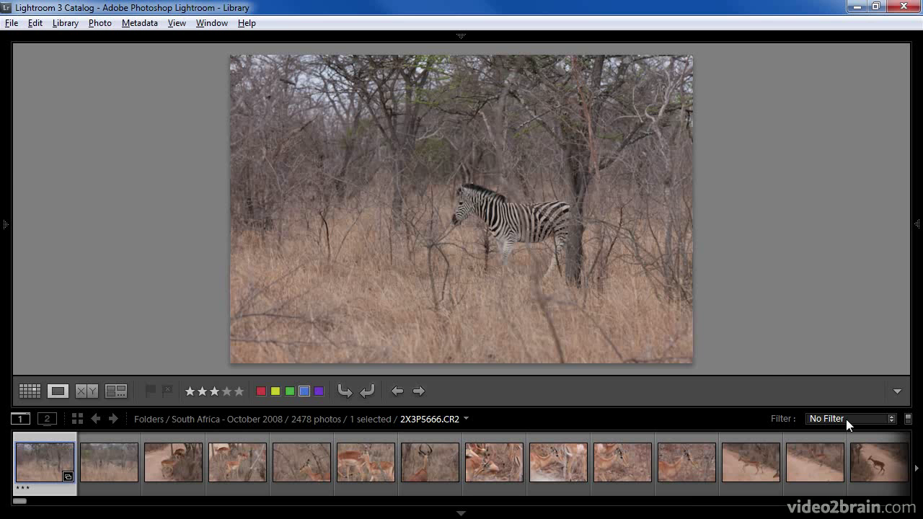
key("g")
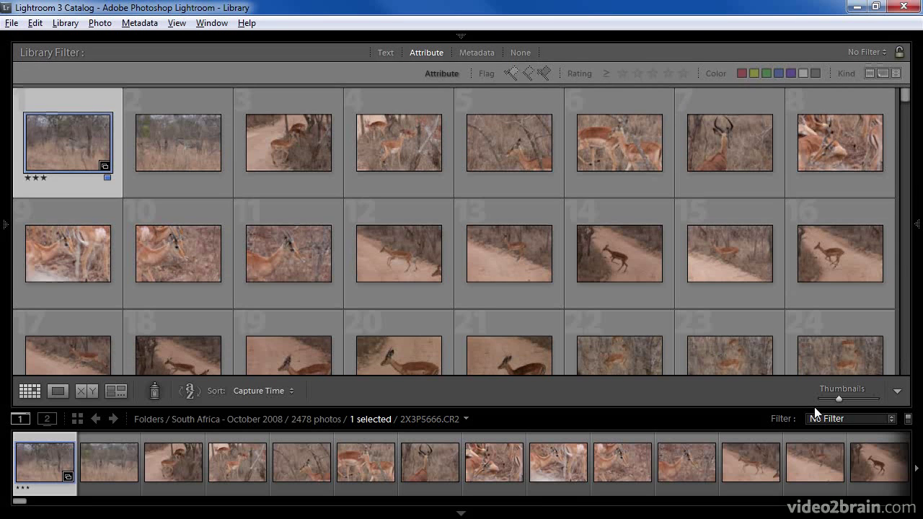
left_click(491, 52)
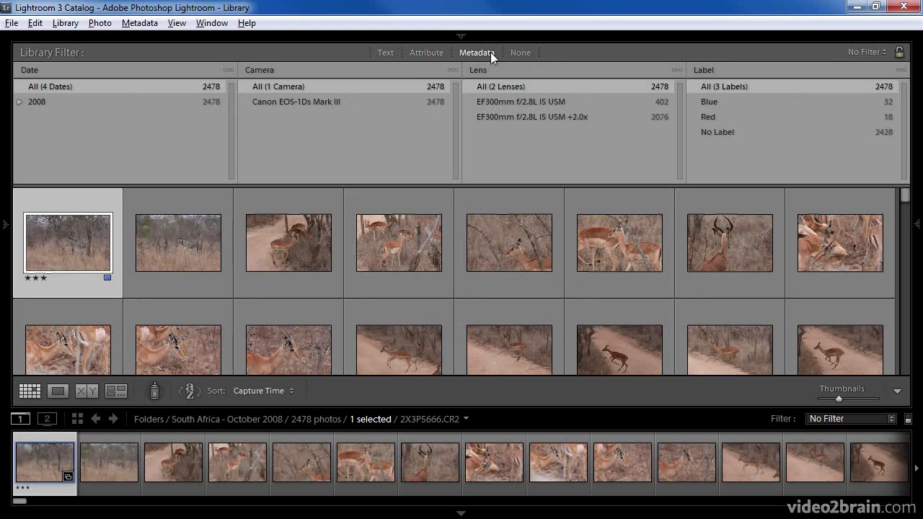
left_click(500, 101)
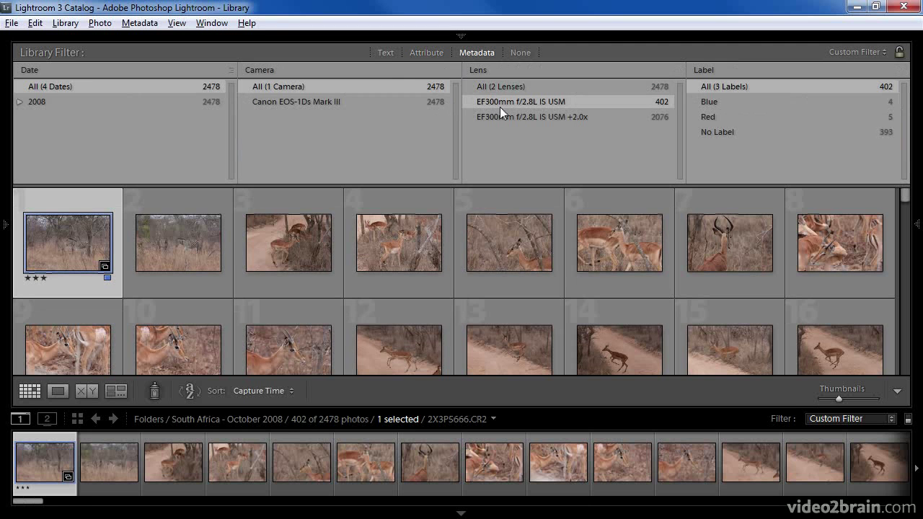
left_click(891, 419)
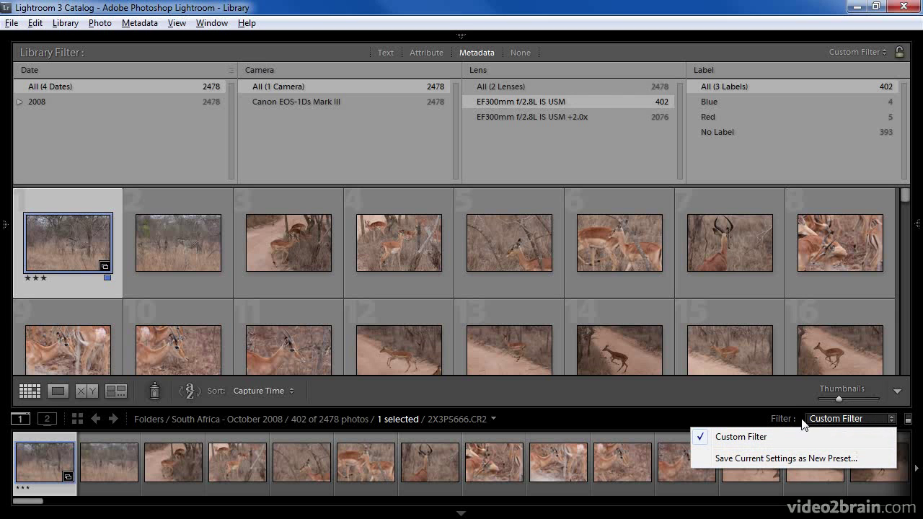
left_click(766, 423)
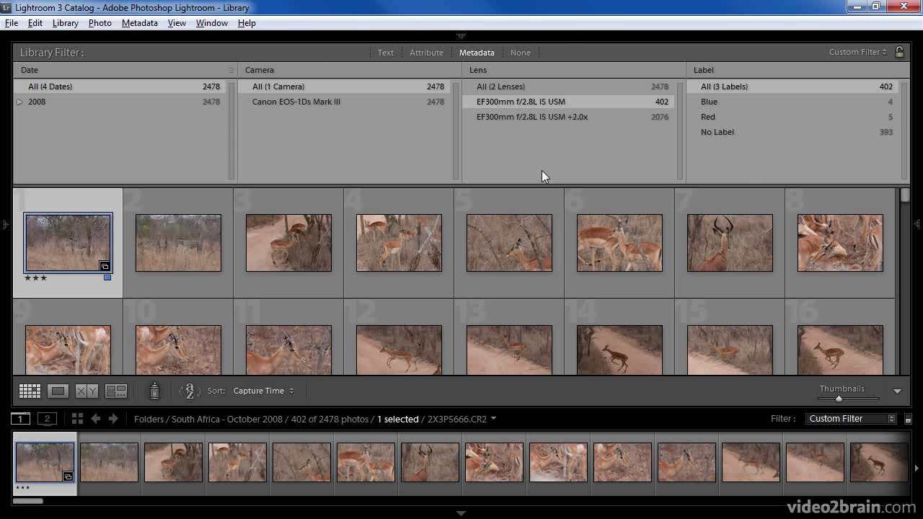
- Hide the filter bar, show the zebra photo large, and expand the filmstrip filters
key("backslash")
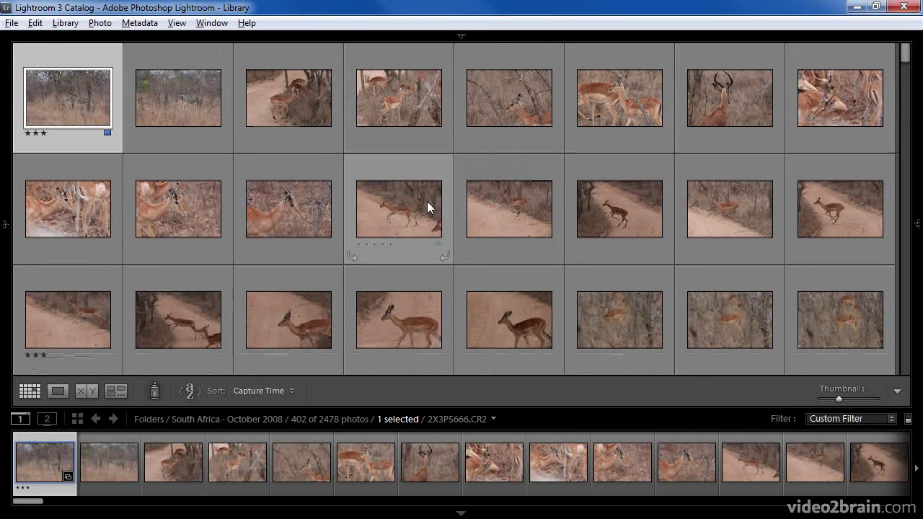
left_click(58, 391)
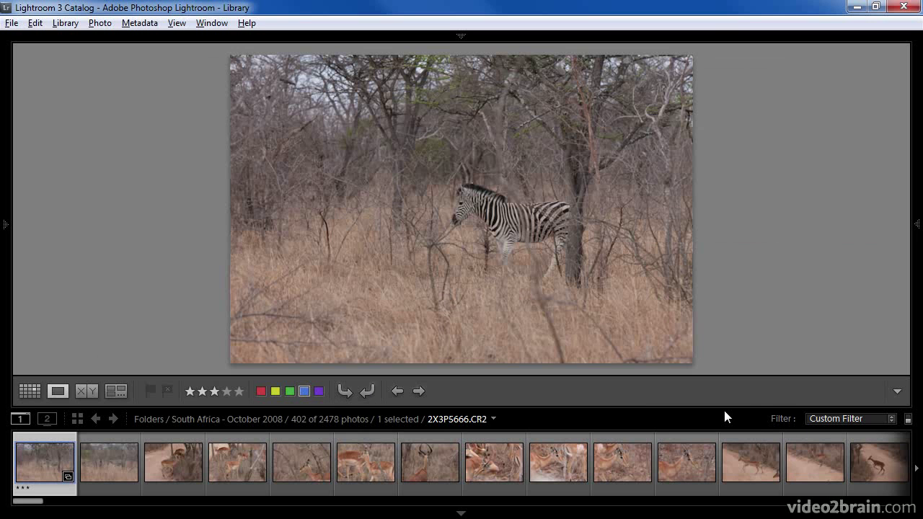
left_click(782, 420)
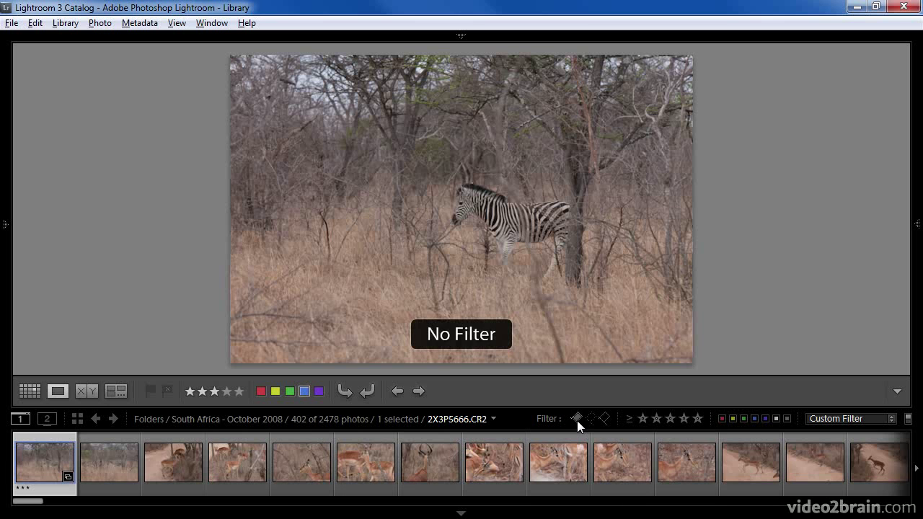
left_click(576, 420)
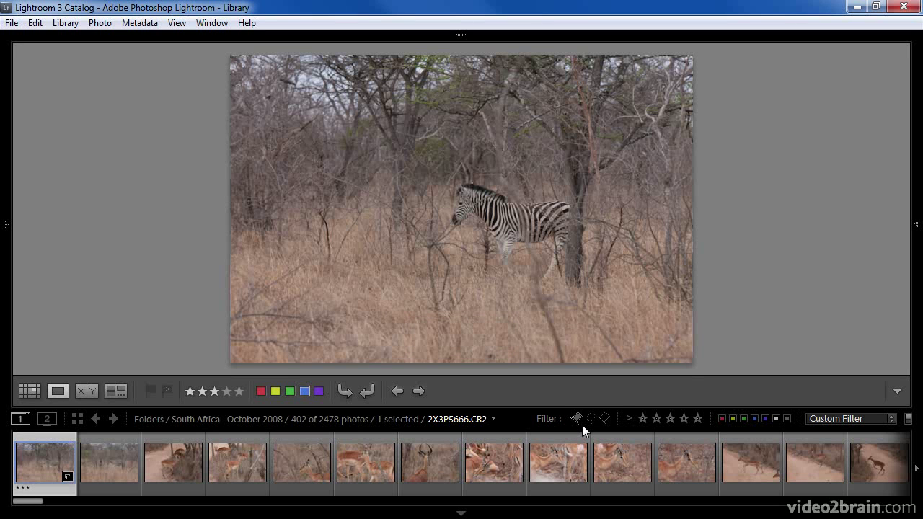
- Toggle the Flagged and Rejected flag filters in the filmstrip
left_click(582, 425)
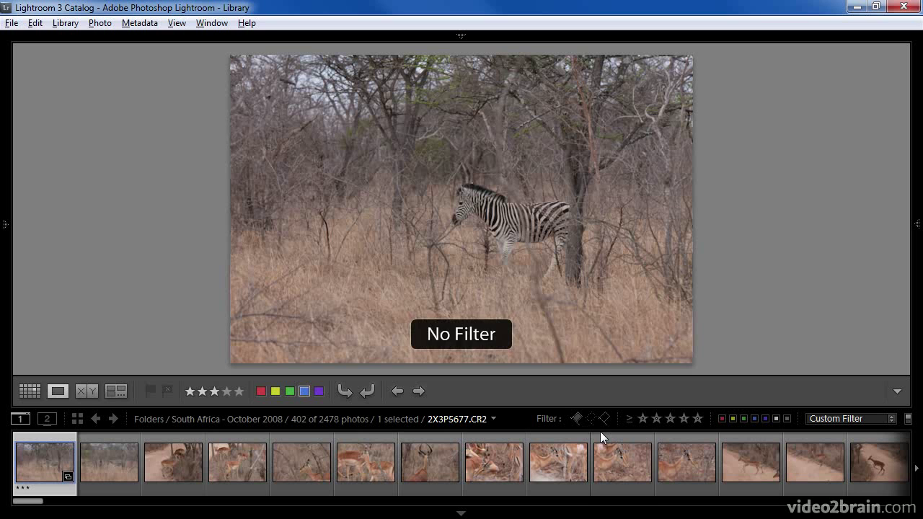
left_click(604, 420)
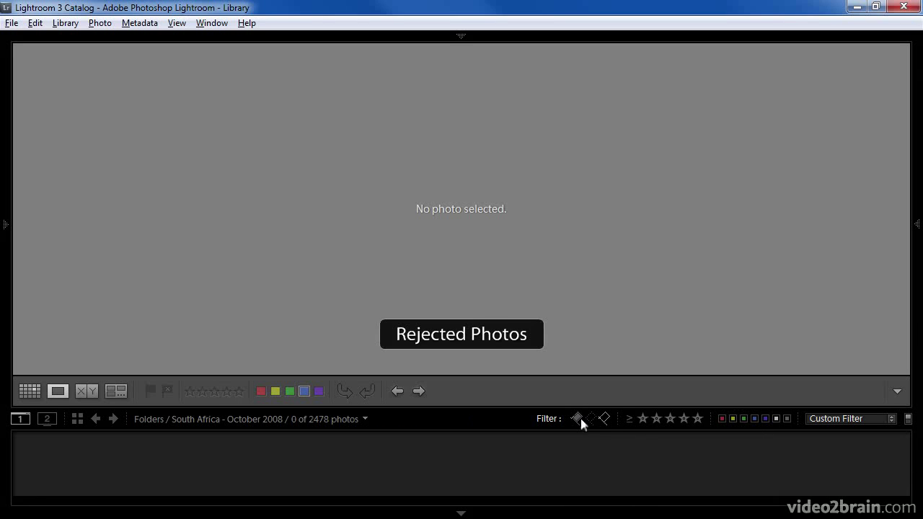
left_click(577, 419)
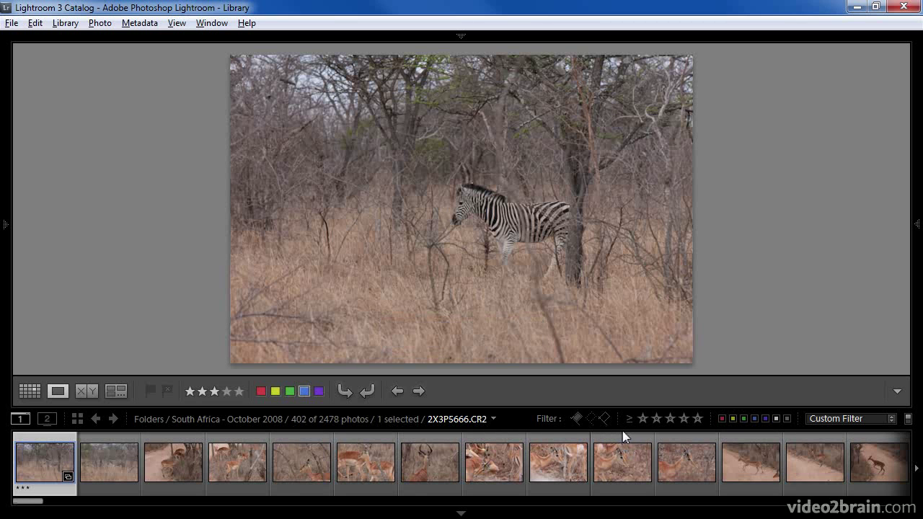
- Set the rating filter to 'equal to' four stars and view the cheetah photo large
left_click(629, 419)
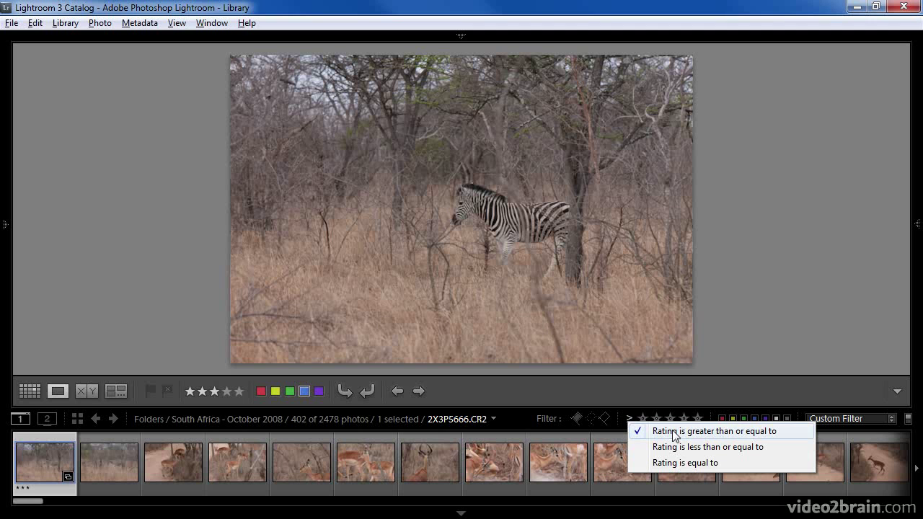
left_click(697, 463)
key("0")
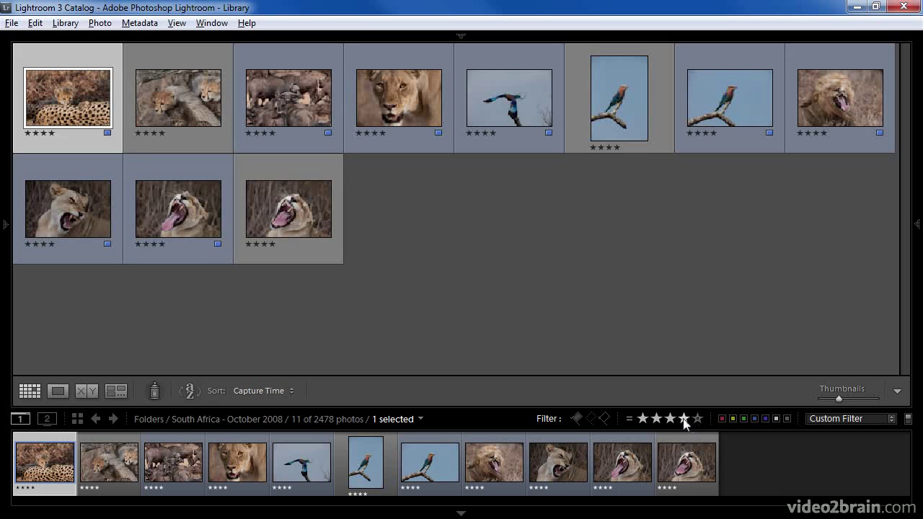
left_click(57, 391)
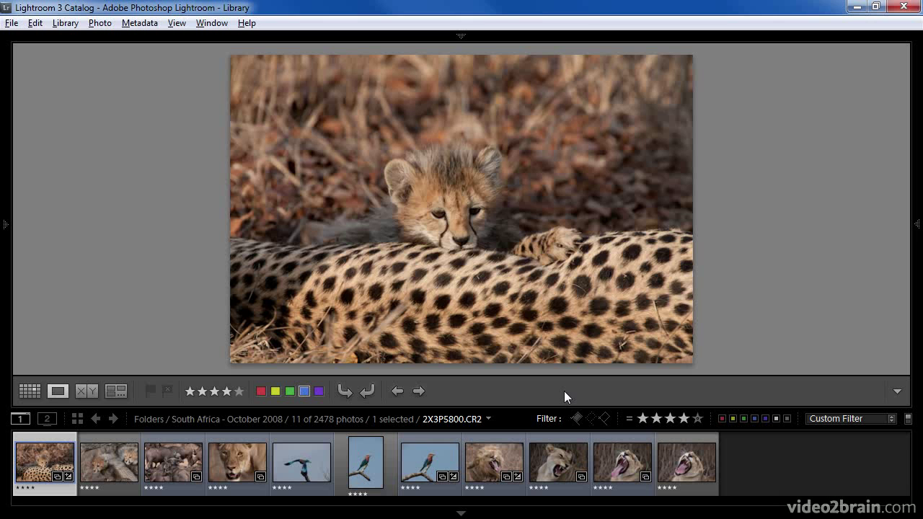
- Reset the rating operator to 'greater than or equal to' and turn the star filter off
left_click(630, 419)
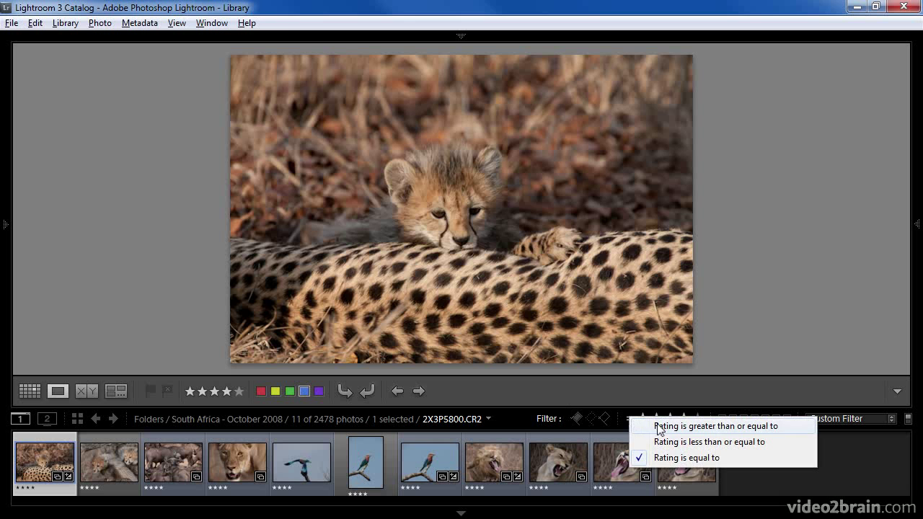
left_click(653, 426)
left_click(643, 419)
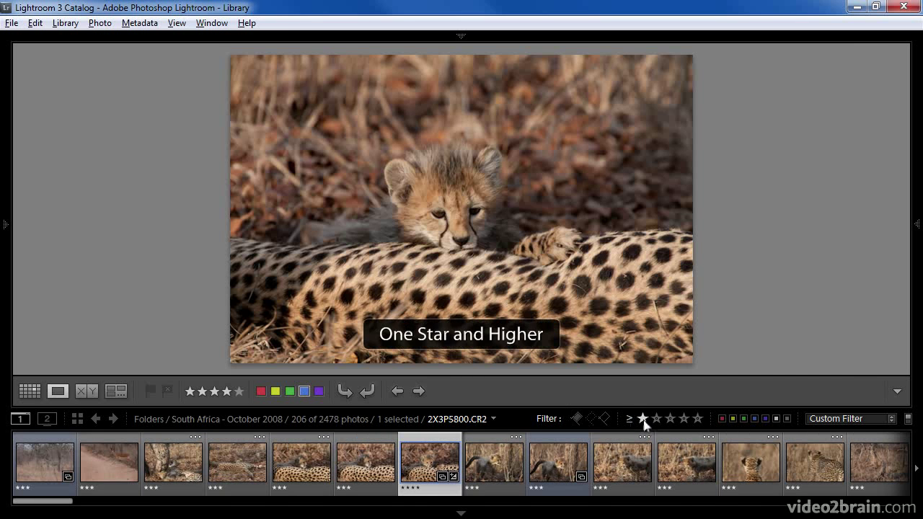
left_click(642, 420)
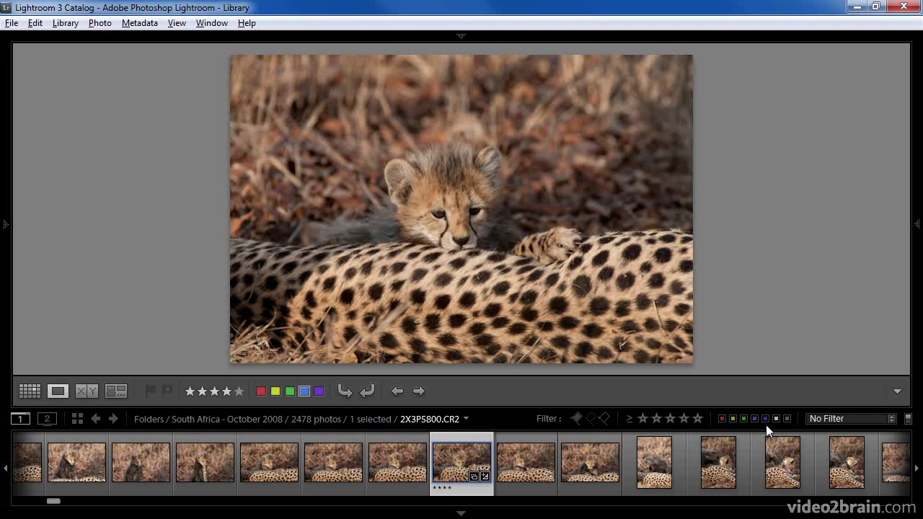
- Filter the filmstrip to red, yellow, green and blue labelled photos
left_click(722, 418)
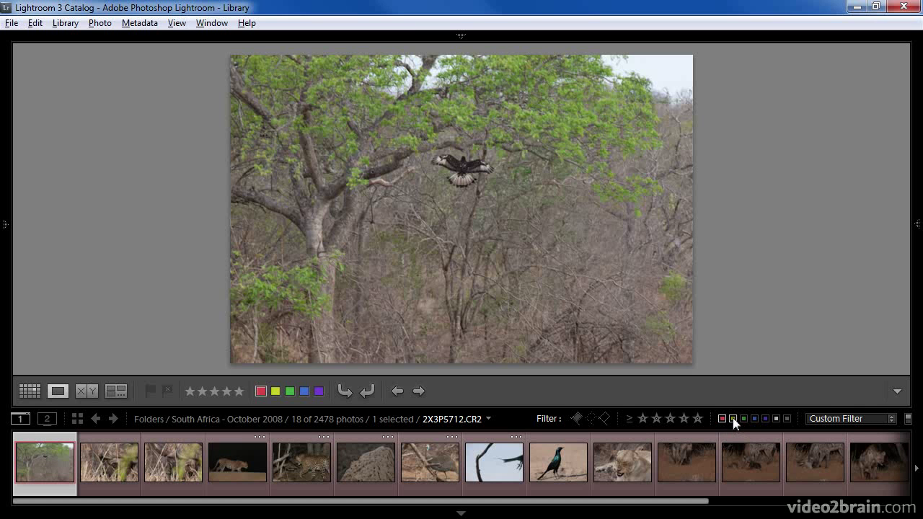
left_click(733, 419)
left_click(743, 419)
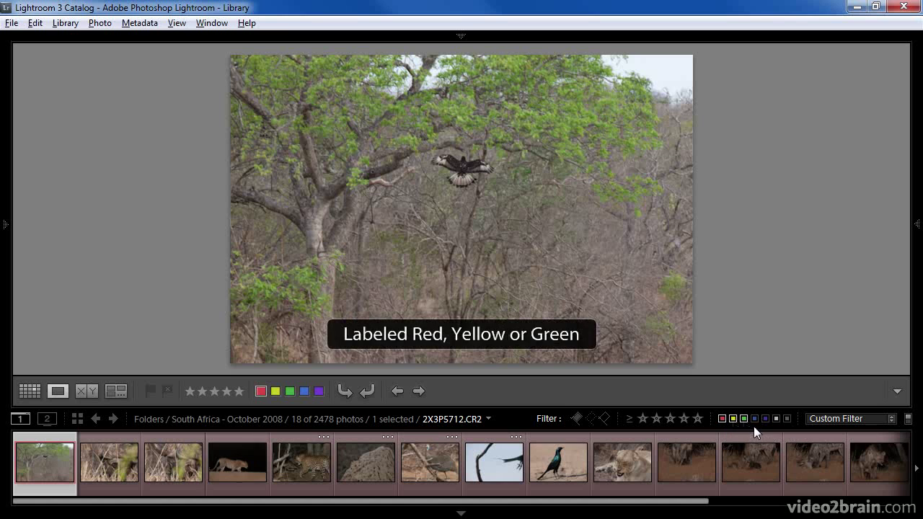
left_click(754, 419)
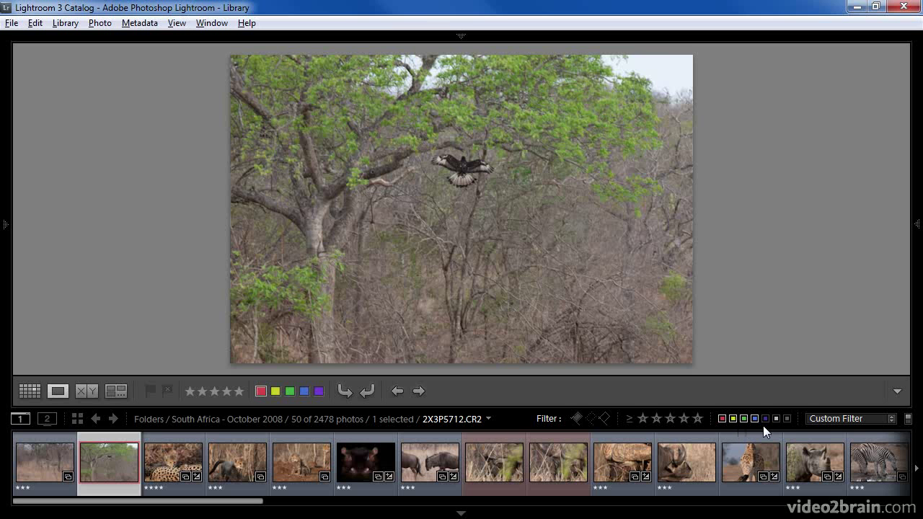
- Check the Custom Filter preset list, then display buffalo photo 2X3P6039.CR2
left_click(891, 420)
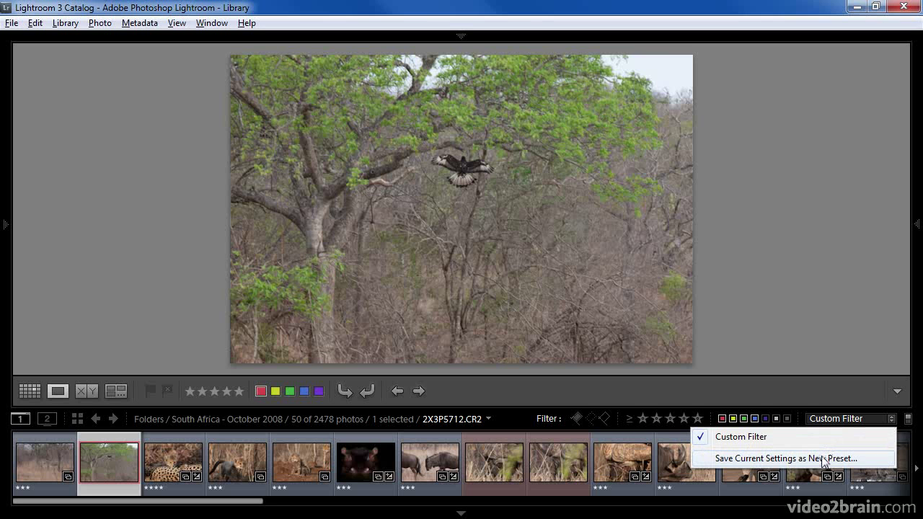
left_click(739, 430)
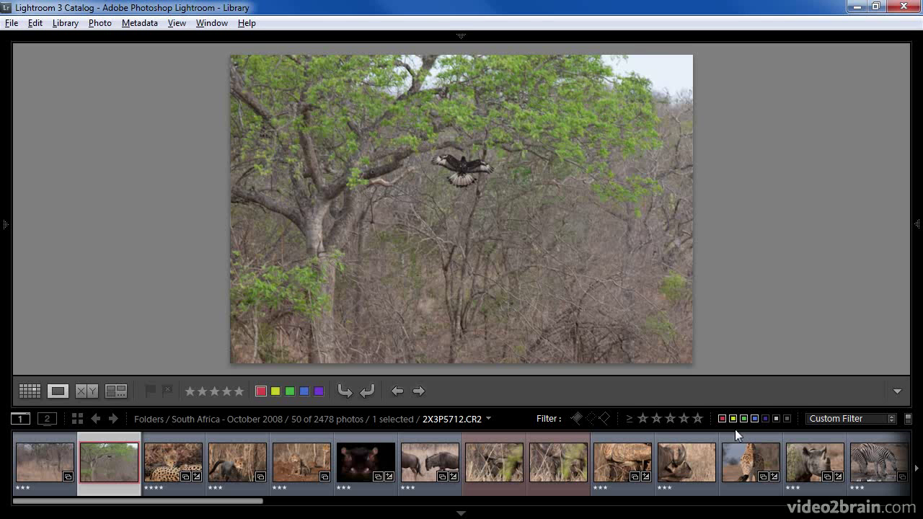
left_click(618, 467)
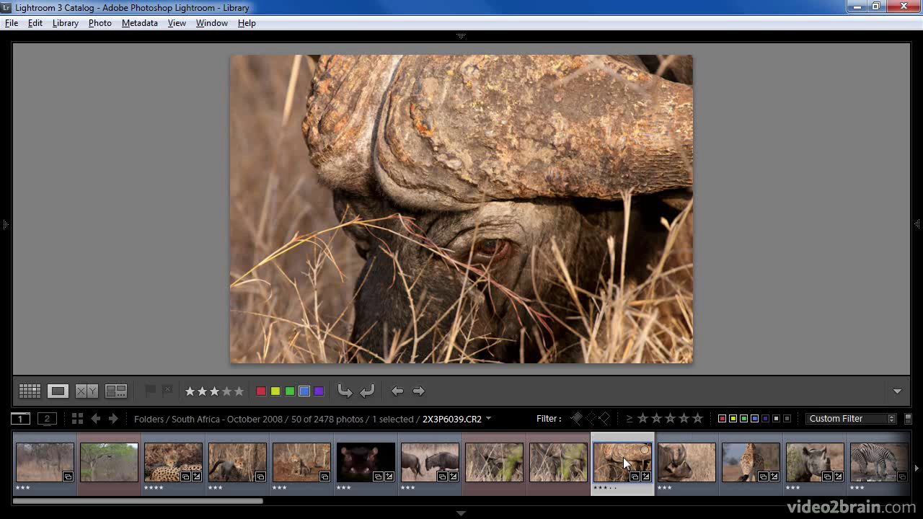
- Enable Show photo info tooltips on the Interface tab of Edit > Preferences
left_click(37, 24)
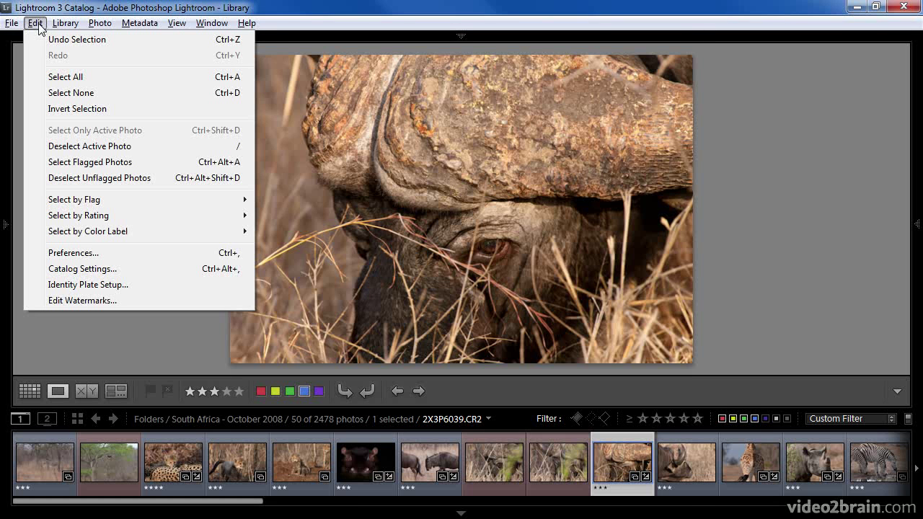
left_click(85, 249)
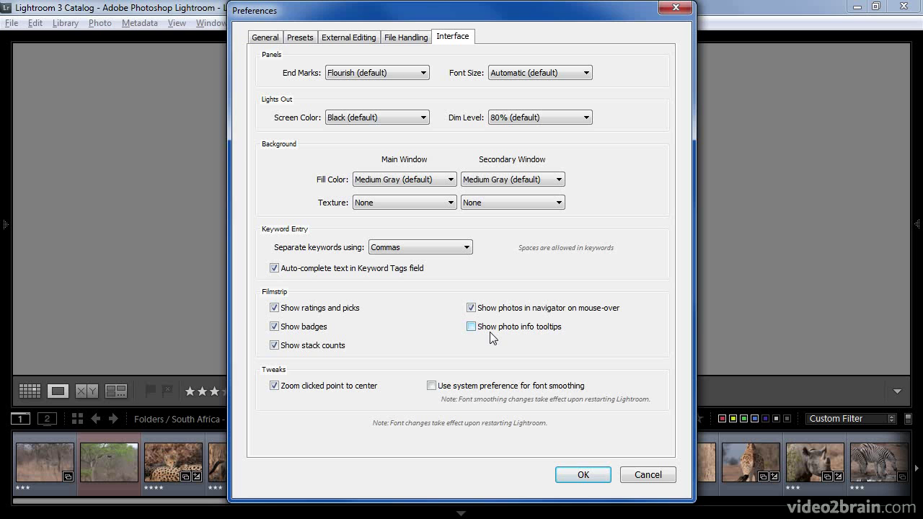
left_click(473, 327)
- Close Preferences with OK and view the info tooltip for filmstrip photo 2X3P6036.CR2
left_click(571, 476)
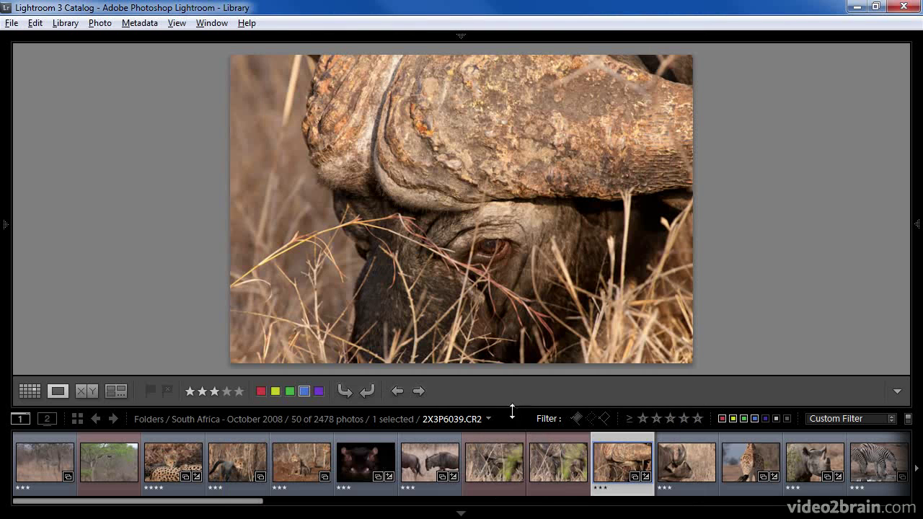
mouse_move(561, 468)
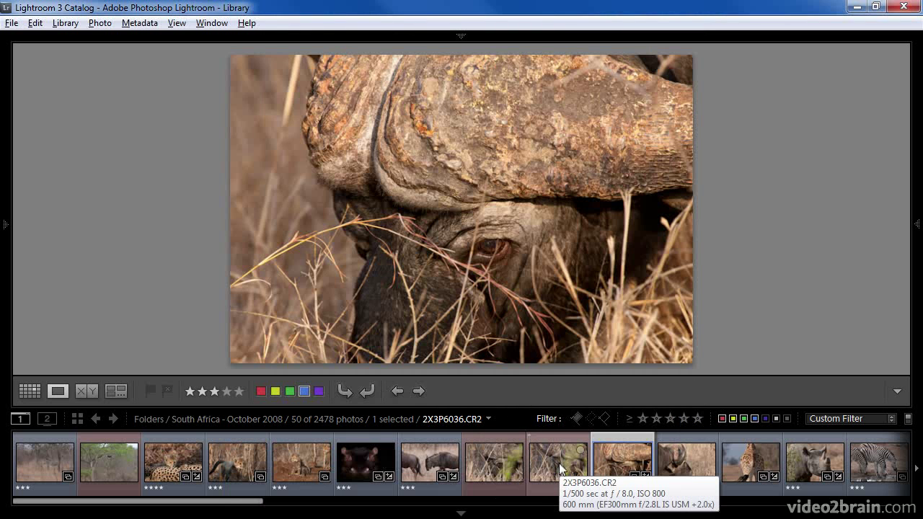